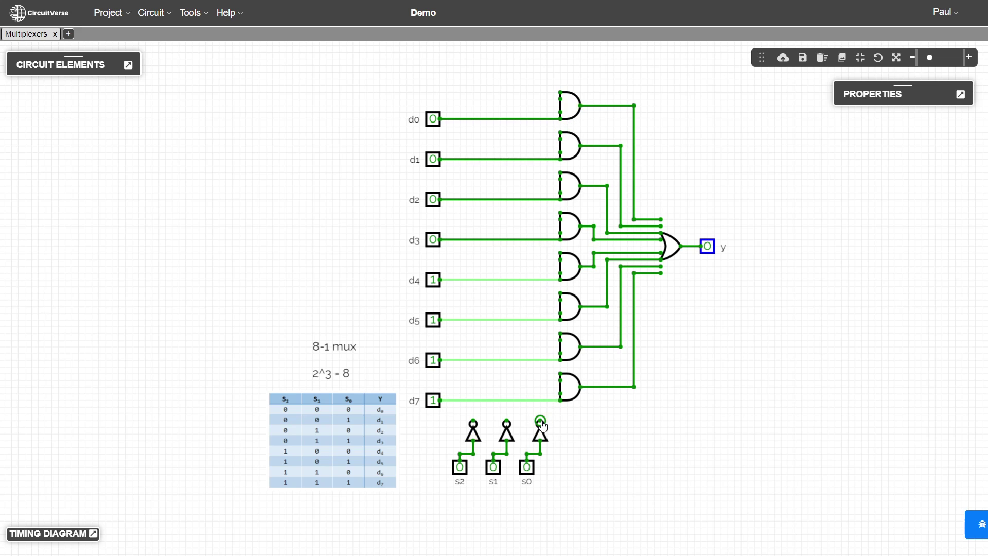
Wire the inverted s0, s1 and s2 lines to the d0 AND gate, replacing a misrouted s2 wire
{"action": "mouse_move", "coordinate": [540, 423]}
{"action": "left_mouse_down"}
{"action": "mouse_move", "coordinate": [534, 157]}
{"action": "mouse_move", "coordinate": [540, 93]}
{"action": "mouse_move", "coordinate": [560, 93]}
{"action": "left_mouse_up"}
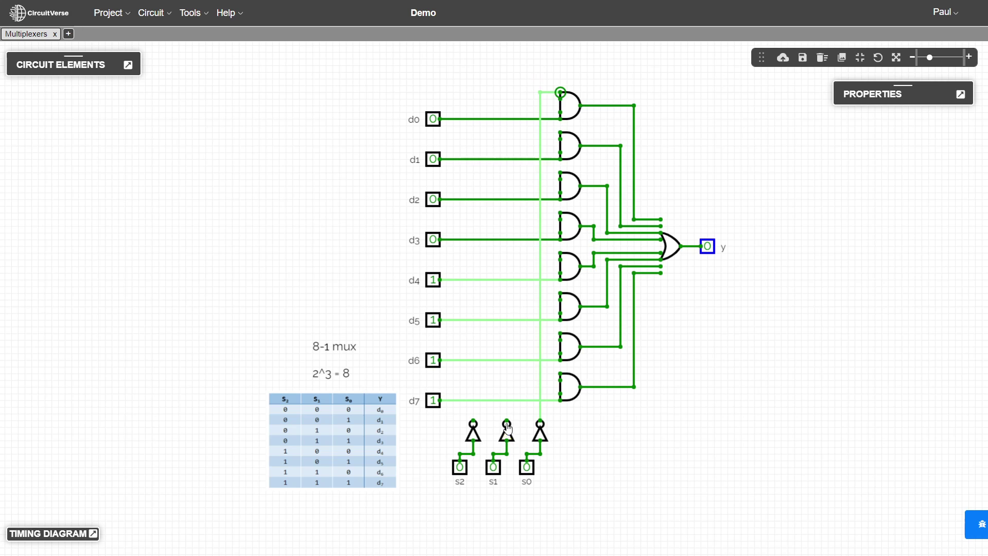
{"action": "mouse_move", "coordinate": [507, 421]}
{"action": "left_mouse_down"}
{"action": "mouse_move", "coordinate": [515, 198]}
{"action": "mouse_move", "coordinate": [506, 103]}
{"action": "mouse_move", "coordinate": [560, 100]}
{"action": "left_mouse_up"}
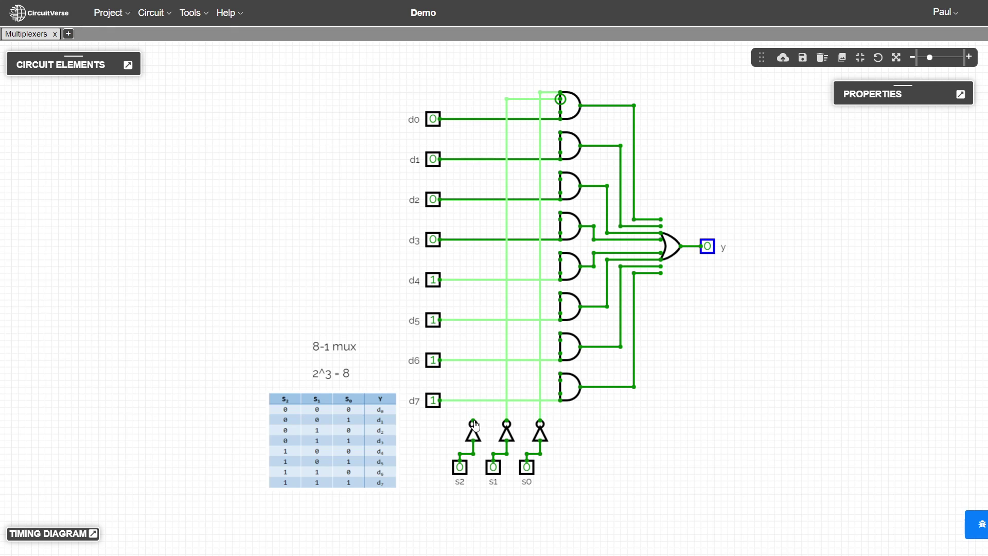
{"action": "mouse_move", "coordinate": [473, 421]}
{"action": "left_mouse_down"}
{"action": "mouse_move", "coordinate": [484, 120]}
{"action": "mouse_move", "coordinate": [471, 106]}
{"action": "mouse_move", "coordinate": [560, 106]}
{"action": "mouse_move", "coordinate": [474, 109]}
{"action": "left_mouse_up"}
{"action": "left_click", "coordinate": [473, 111]}
{"action": "key", "text": "Delete"}
{"action": "left_click", "coordinate": [474, 107]}
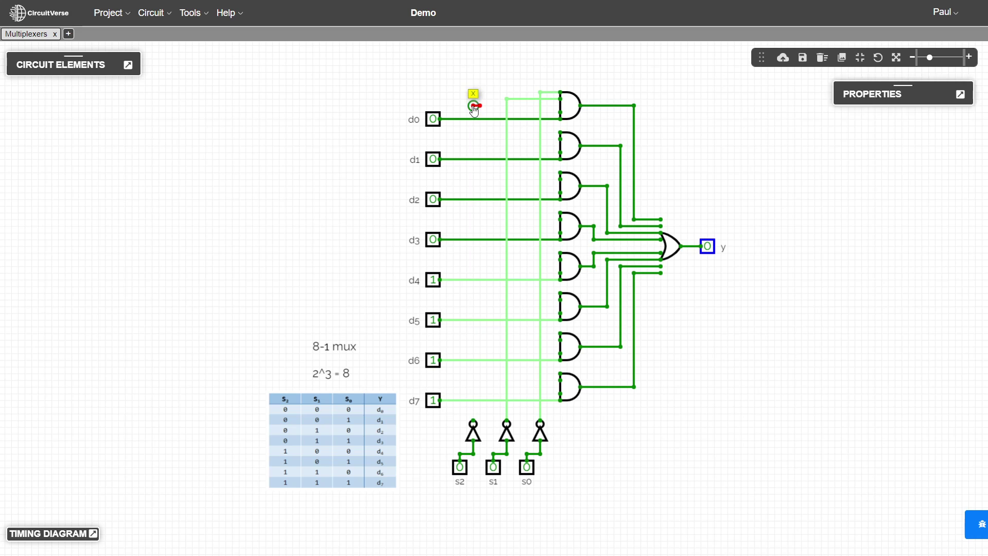
{"action": "key", "text": "Delete"}
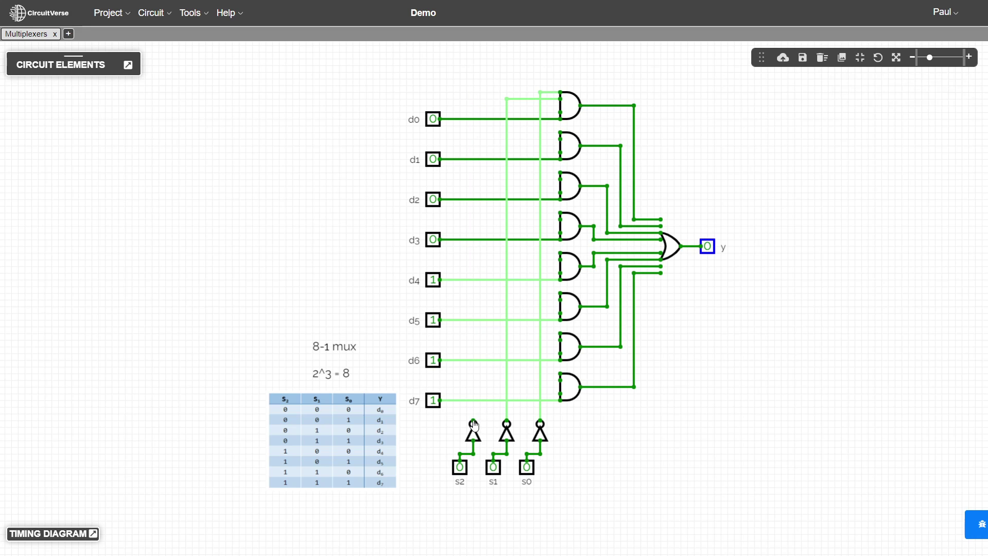
{"action": "left_click_drag", "start_coordinate": [474, 424], "coordinate": [560, 112]}
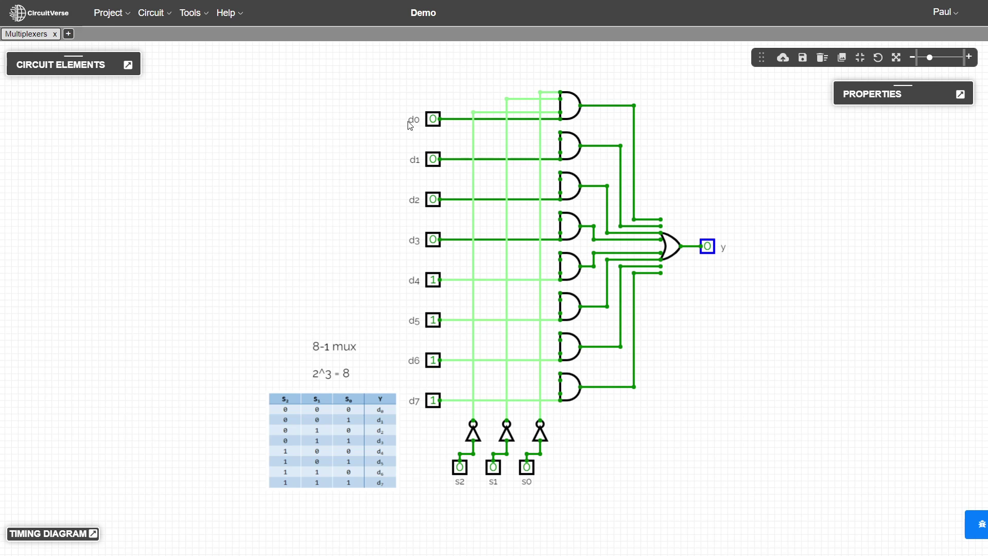
Toggle d0 to confirm output y follows it, leaving d0 at 0
{"action": "left_click", "coordinate": [433, 120]}
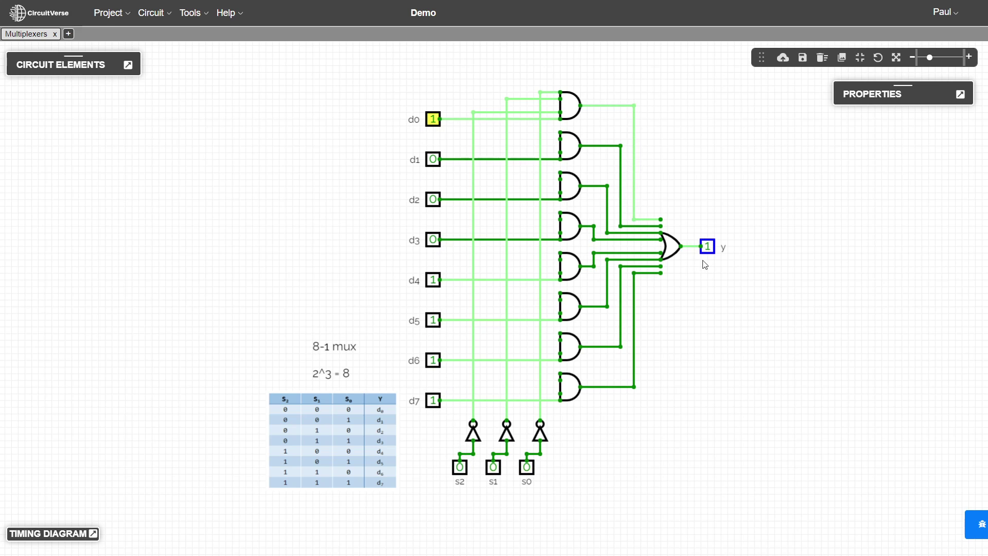
{"action": "left_click", "coordinate": [435, 121]}
{"action": "left_click", "coordinate": [435, 122]}
{"action": "left_click", "coordinate": [435, 121]}
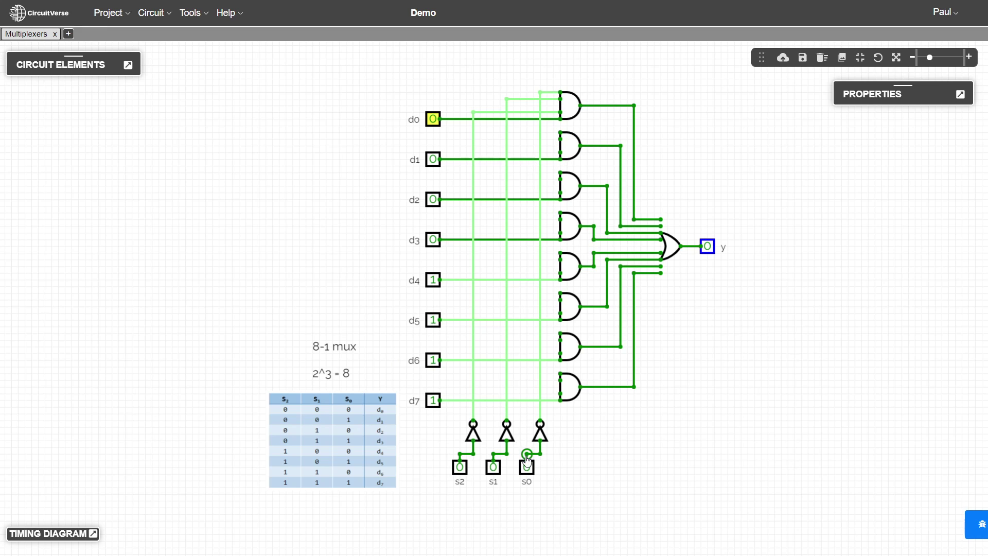
Wire the s0 line and the inverted s1 line into the d1 AND gate
{"action": "mouse_move", "coordinate": [526, 454]}
{"action": "left_mouse_down"}
{"action": "mouse_move", "coordinate": [521, 158]}
{"action": "mouse_move", "coordinate": [526, 132]}
{"action": "mouse_move", "coordinate": [560, 133]}
{"action": "mouse_move", "coordinate": [506, 139]}
{"action": "left_mouse_up"}
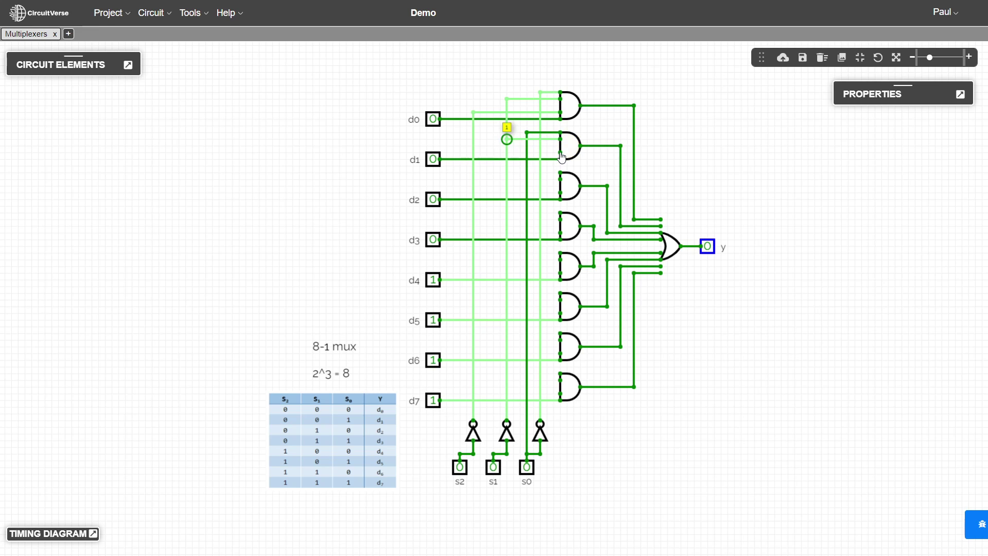
{"action": "left_click_drag", "start_coordinate": [561, 153], "coordinate": [473, 152]}
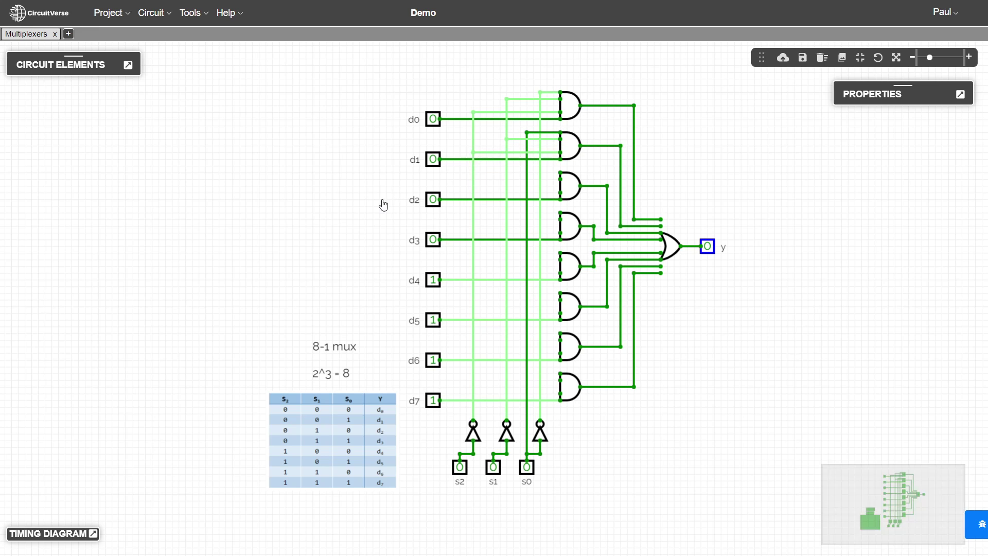
{"action": "left_click", "coordinate": [434, 159]}
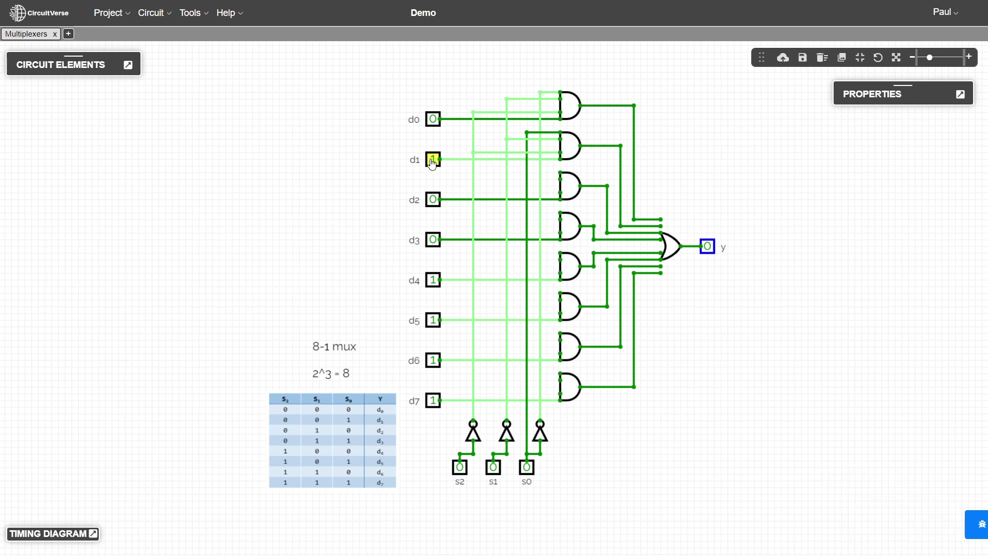
With s0 at 1, toggle d1 to confirm y follows it, ending at 0
{"action": "left_click", "coordinate": [527, 467]}
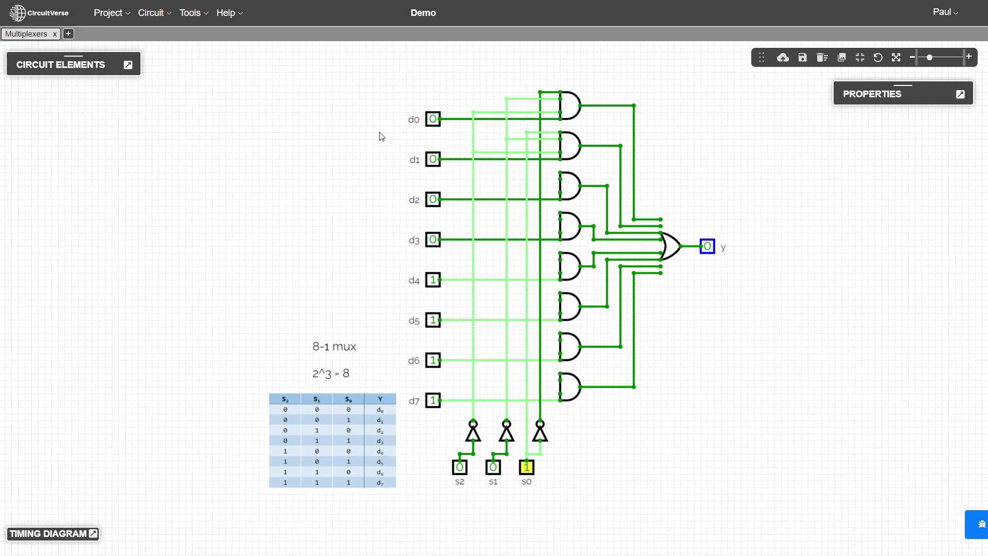
{"action": "left_click", "coordinate": [434, 160]}
{"action": "left_click", "coordinate": [434, 160]}
{"action": "left_click", "coordinate": [434, 160]}
{"action": "left_click", "coordinate": [434, 160]}
Wire the d2 AND gate to the s1 line and a select line, then test d2 with s1=1, s0=0
{"action": "left_click_drag", "start_coordinate": [560, 174], "coordinate": [493, 454]}
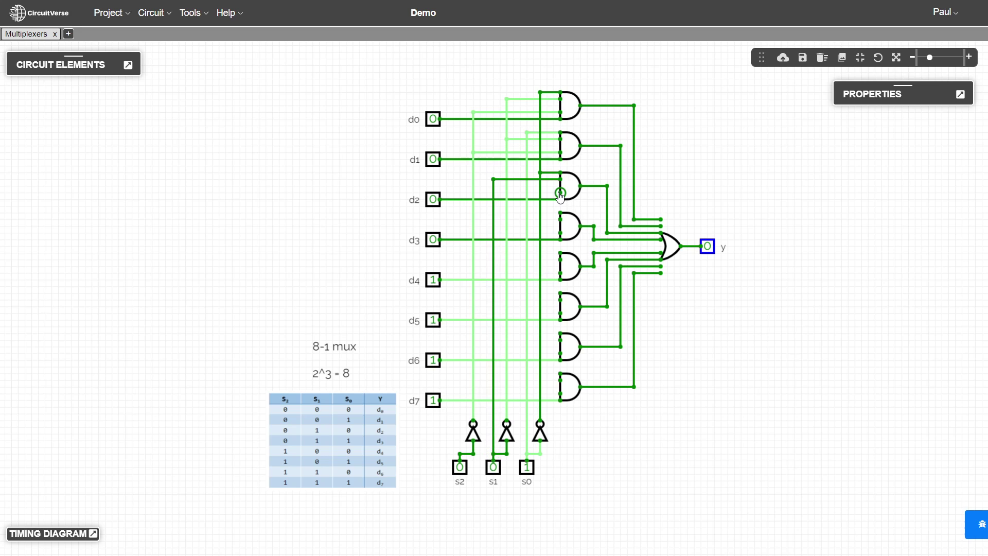
{"action": "left_click_drag", "start_coordinate": [561, 193], "coordinate": [474, 193]}
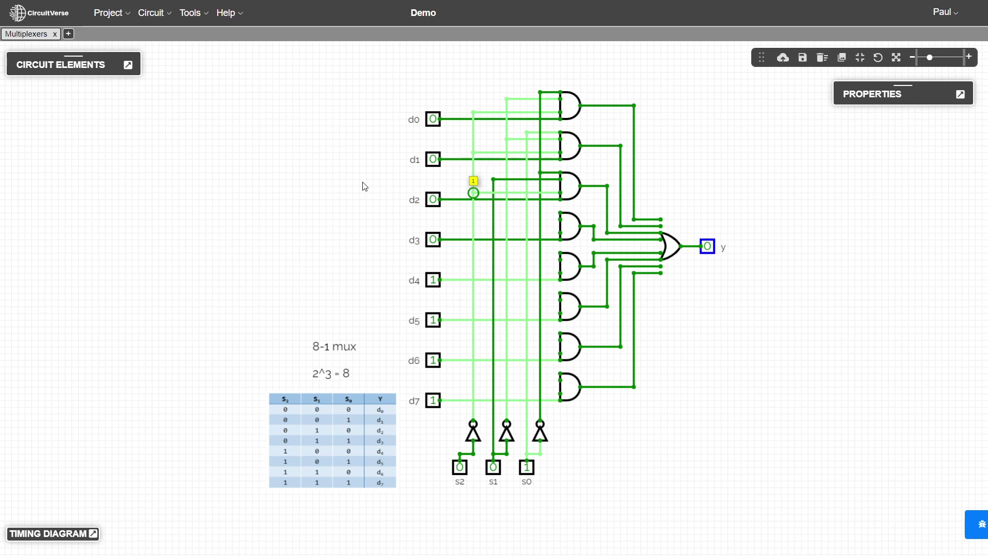
{"action": "left_click", "coordinate": [494, 470]}
{"action": "left_click", "coordinate": [527, 467]}
{"action": "left_click", "coordinate": [433, 200]}
{"action": "left_click", "coordinate": [431, 201]}
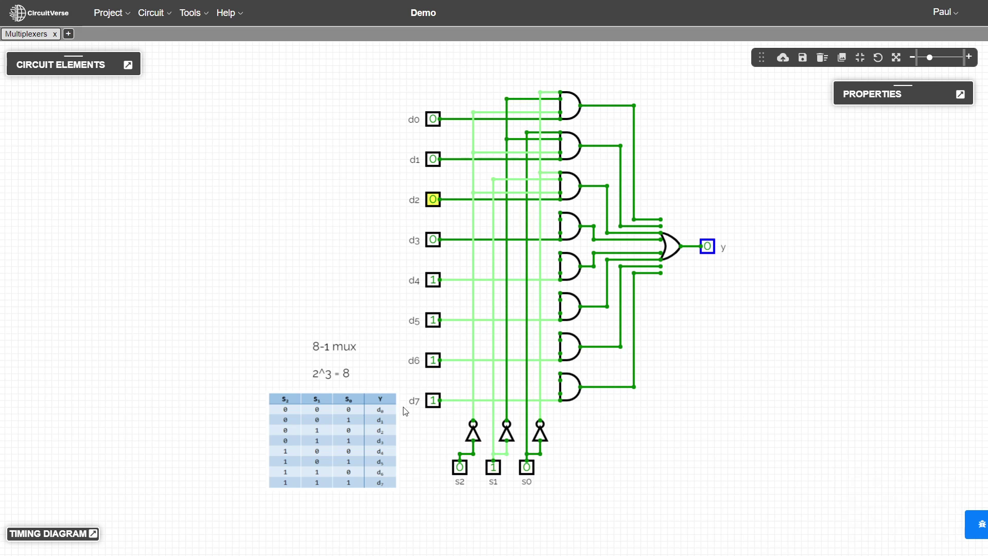
Set s0 to 1 and wire the d3 AND gate to s1 and the inverted s2 line
{"action": "left_click", "coordinate": [528, 471]}
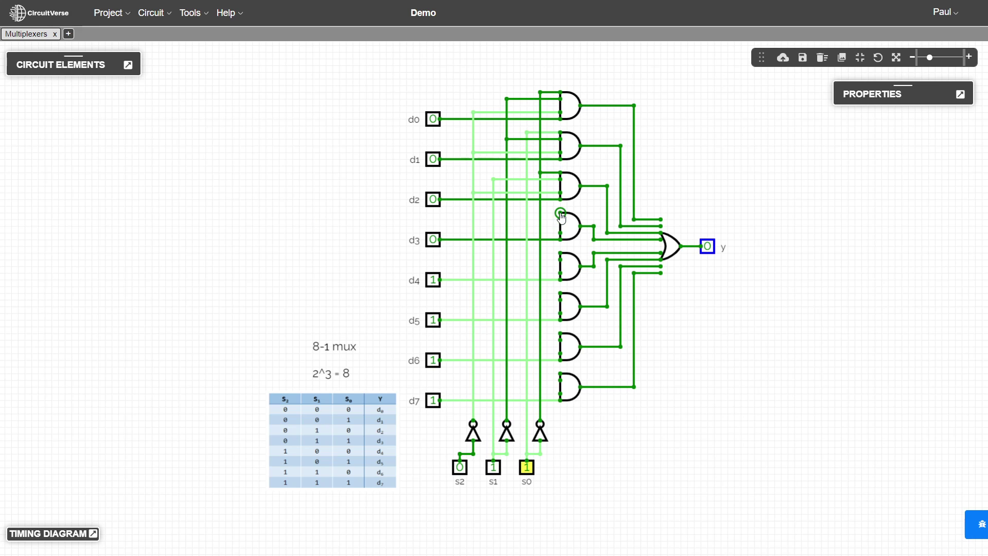
{"action": "left_click_drag", "start_coordinate": [560, 212], "coordinate": [494, 220]}
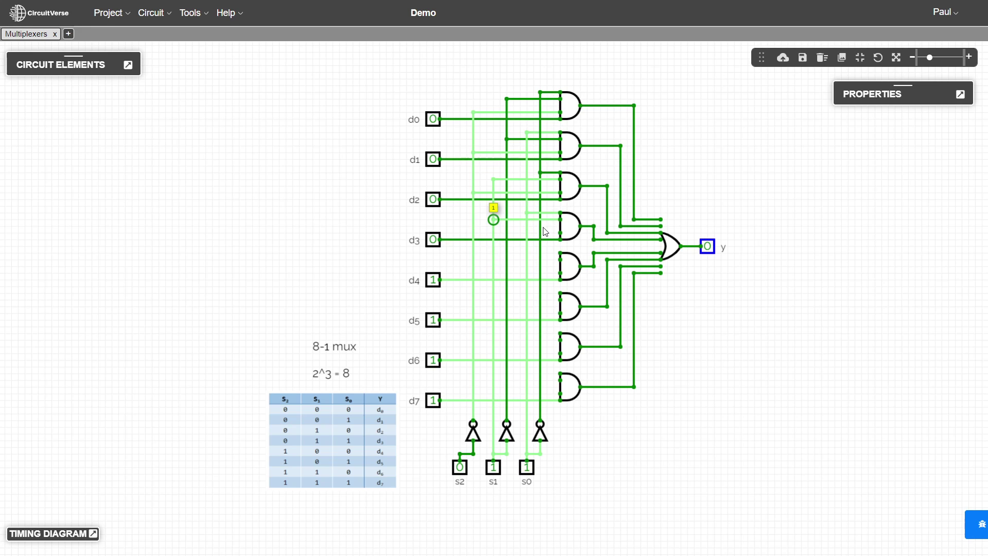
{"action": "left_click_drag", "start_coordinate": [561, 234], "coordinate": [473, 233]}
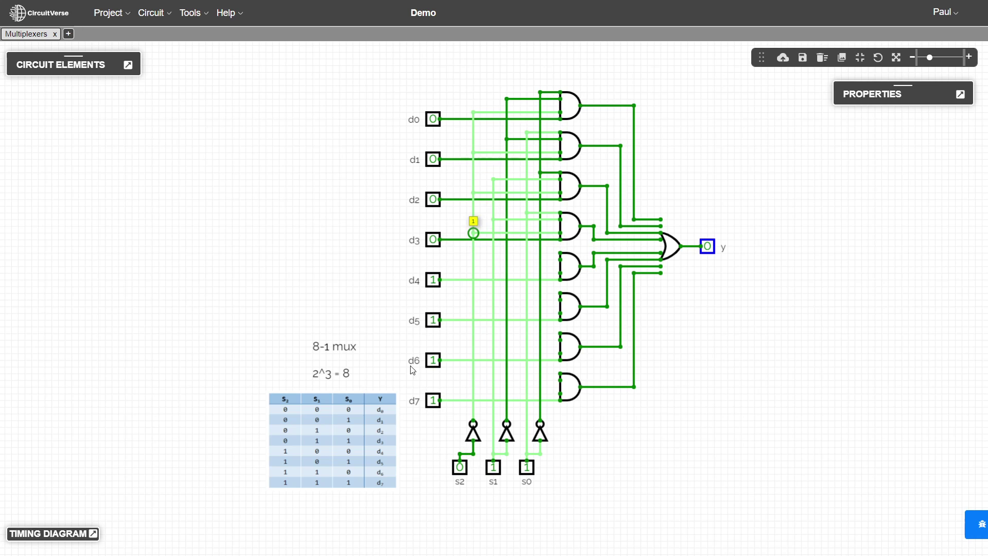
Toggle d3 to test y, then set s0=0, s1=0 and s2=1
{"action": "left_click", "coordinate": [434, 240]}
{"action": "left_click", "coordinate": [434, 240]}
{"action": "left_click", "coordinate": [433, 240]}
{"action": "left_click", "coordinate": [526, 467]}
{"action": "left_click", "coordinate": [493, 466]}
{"action": "left_click", "coordinate": [459, 467]}
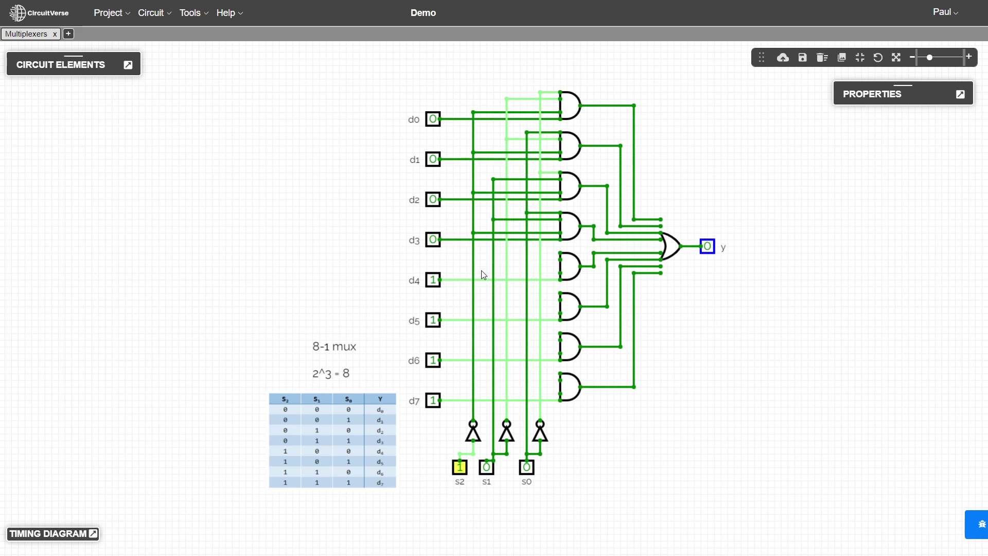
Rewire the d4 AND gate's select input to the s2 line, deleting the stray wire and node
{"action": "left_click_drag", "start_coordinate": [561, 254], "coordinate": [521, 260]}
{"action": "left_click_drag", "start_coordinate": [508, 262], "coordinate": [459, 454]}
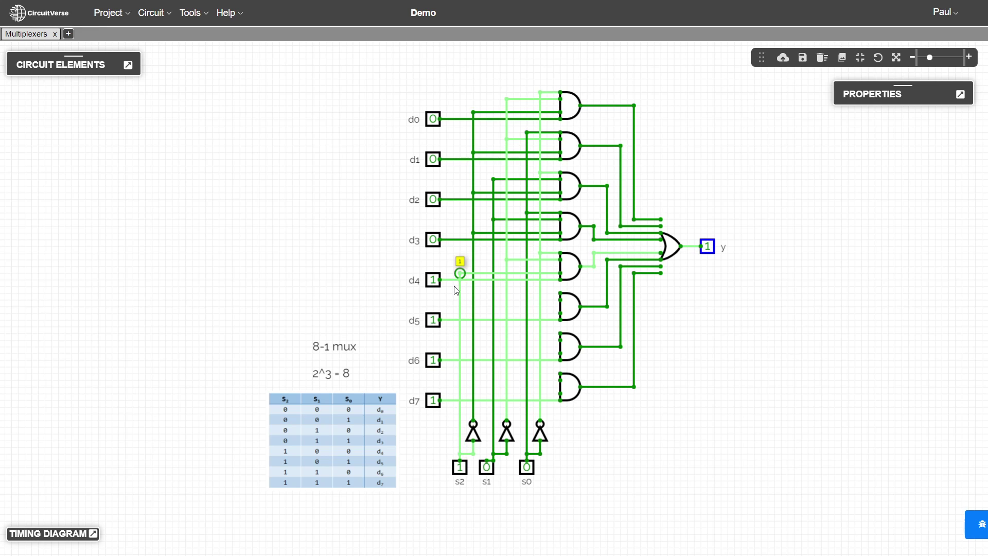
{"action": "key", "text": "Delete"}
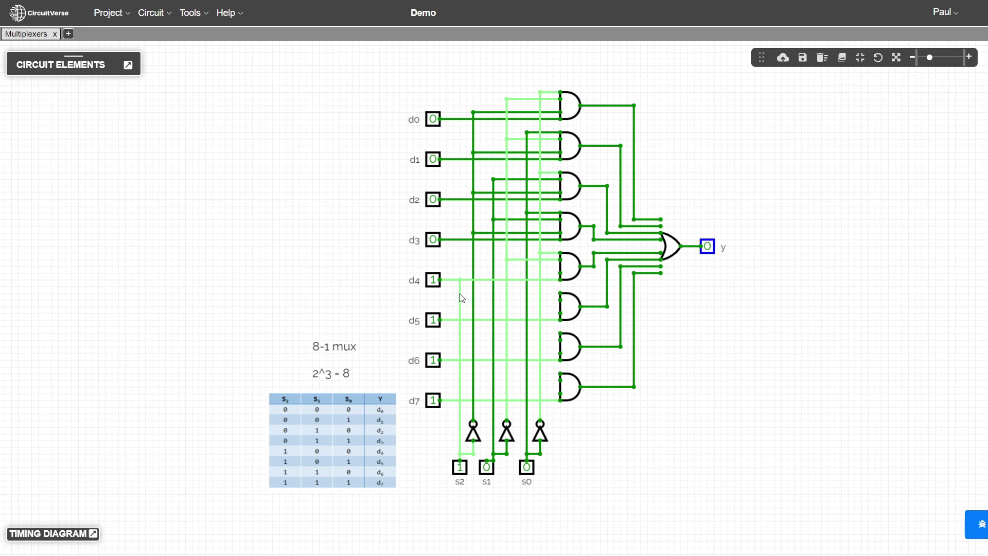
{"action": "left_click", "coordinate": [460, 295]}
{"action": "key", "text": "Delete"}
{"action": "left_click", "coordinate": [517, 260]}
{"action": "left_click", "coordinate": [560, 274]}
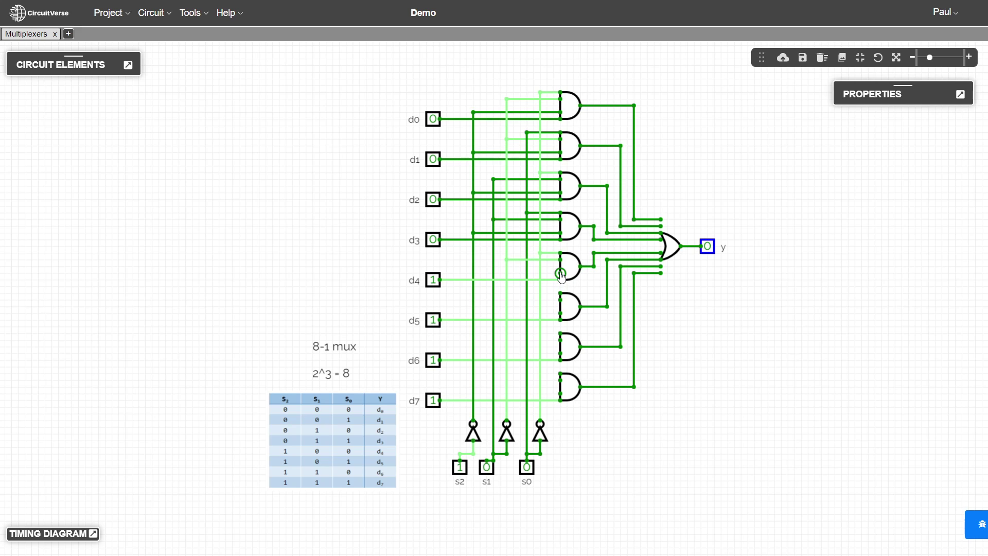
{"action": "left_click_drag", "start_coordinate": [561, 276], "coordinate": [460, 454]}
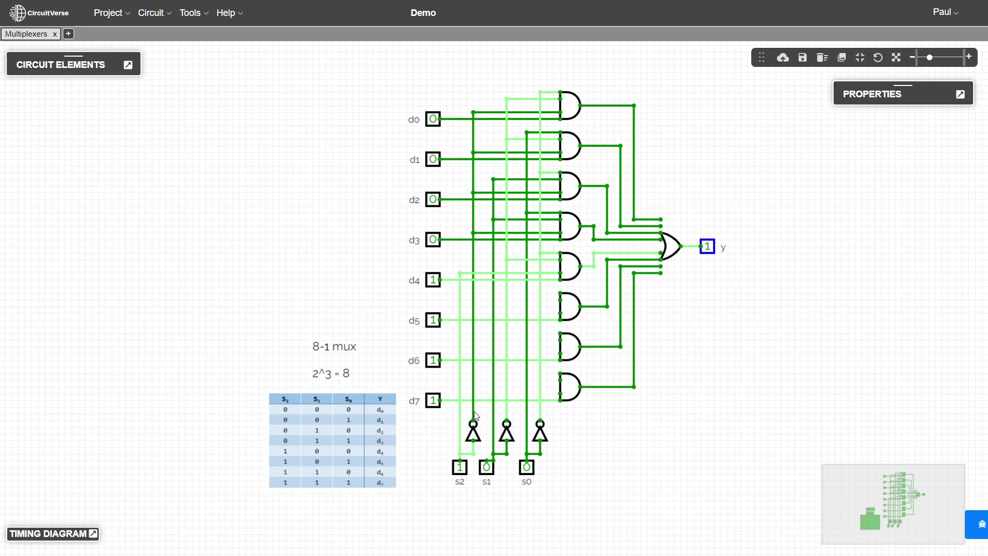
Toggle d4 to check output y, leave it at 0, and set s0 to 1
{"action": "left_click", "coordinate": [432, 279]}
{"action": "left_click", "coordinate": [431, 279]}
{"action": "left_click", "coordinate": [431, 279]}
{"action": "left_click", "coordinate": [431, 279]}
{"action": "left_click", "coordinate": [431, 278]}
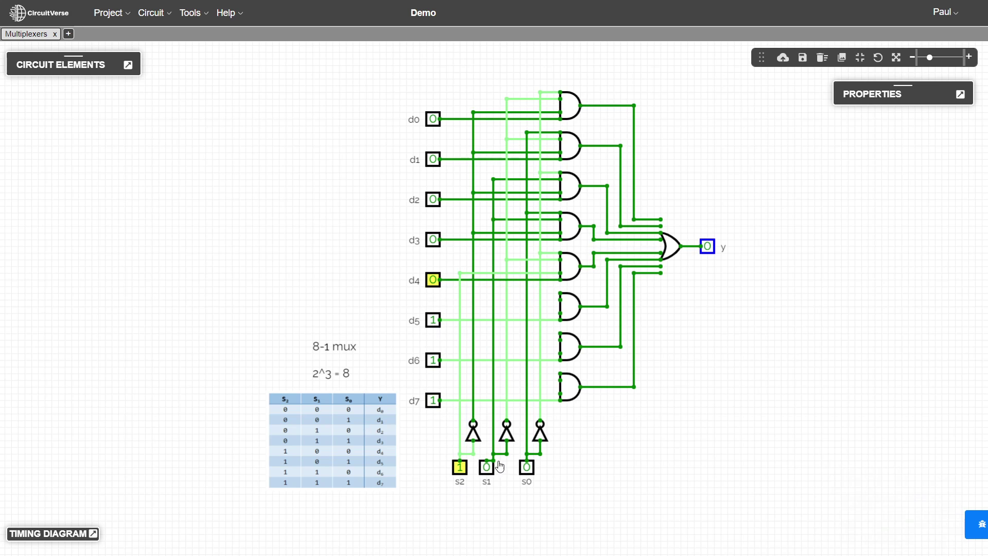
{"action": "left_click", "coordinate": [526, 467]}
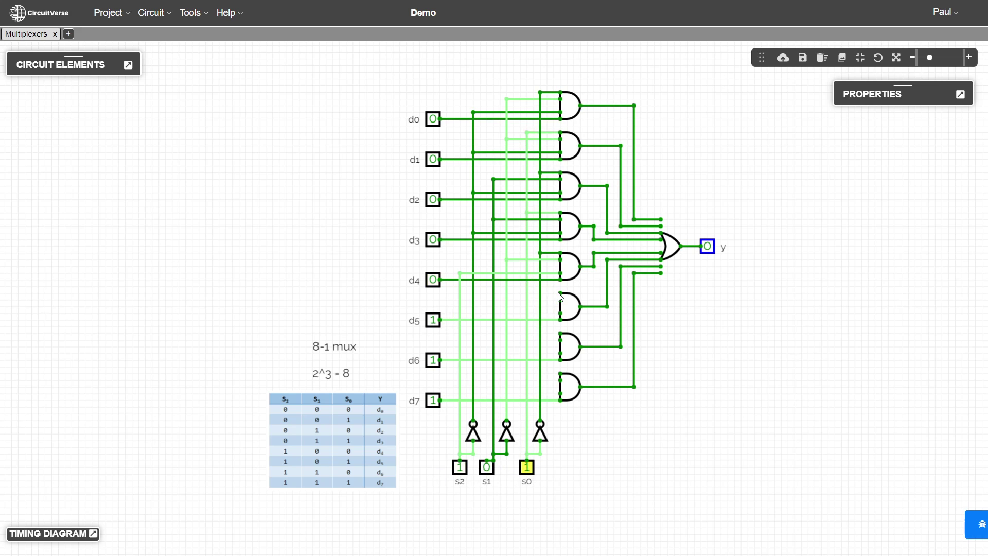
Wire the d5 AND gate's top input to the s2 line, then set d5 and s2 to 0
{"action": "left_click_drag", "start_coordinate": [560, 294], "coordinate": [460, 314]}
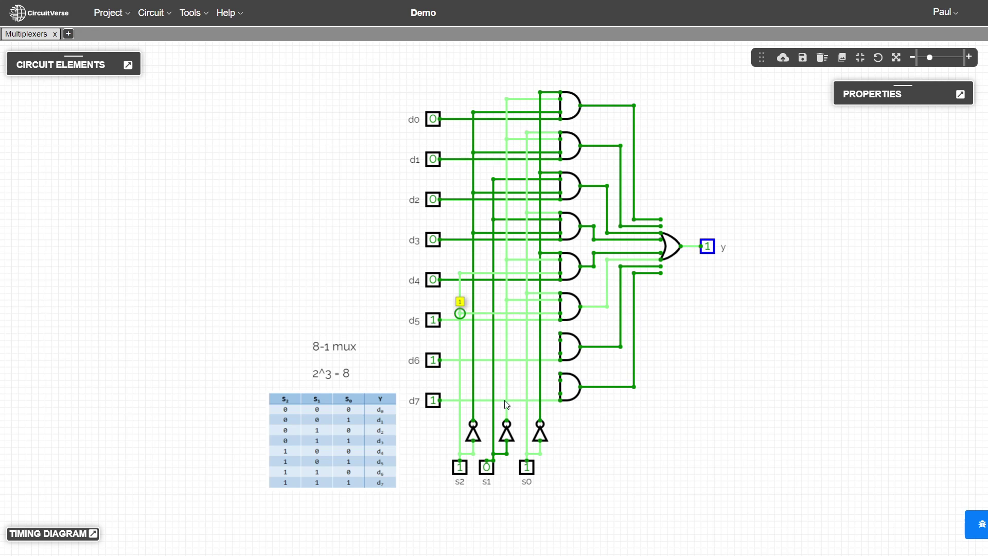
{"action": "left_click", "coordinate": [433, 321]}
{"action": "left_click", "coordinate": [460, 468]}
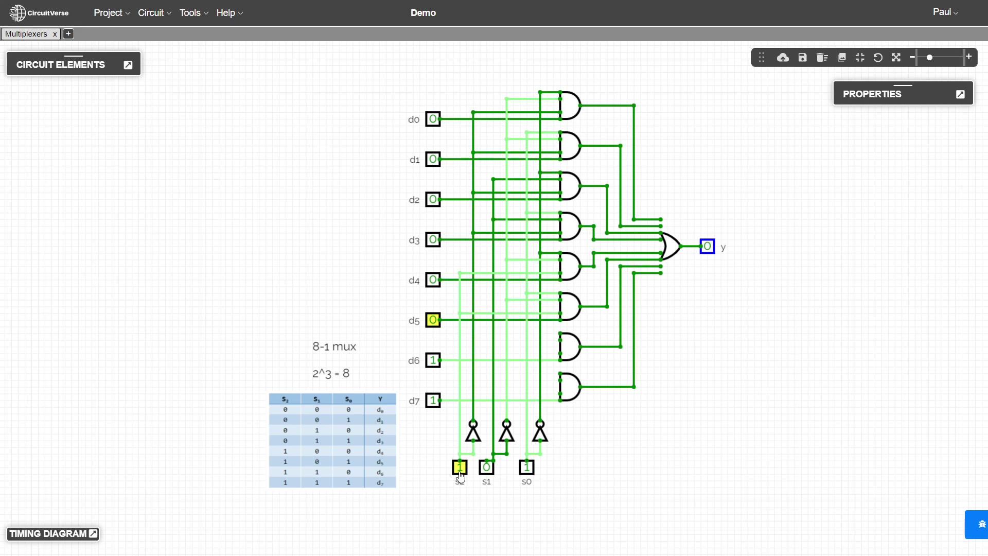
With s0=0, s1=1 and s2=1, wire both d6 AND gate inputs to select lines and test d6
{"action": "left_click", "coordinate": [527, 469]}
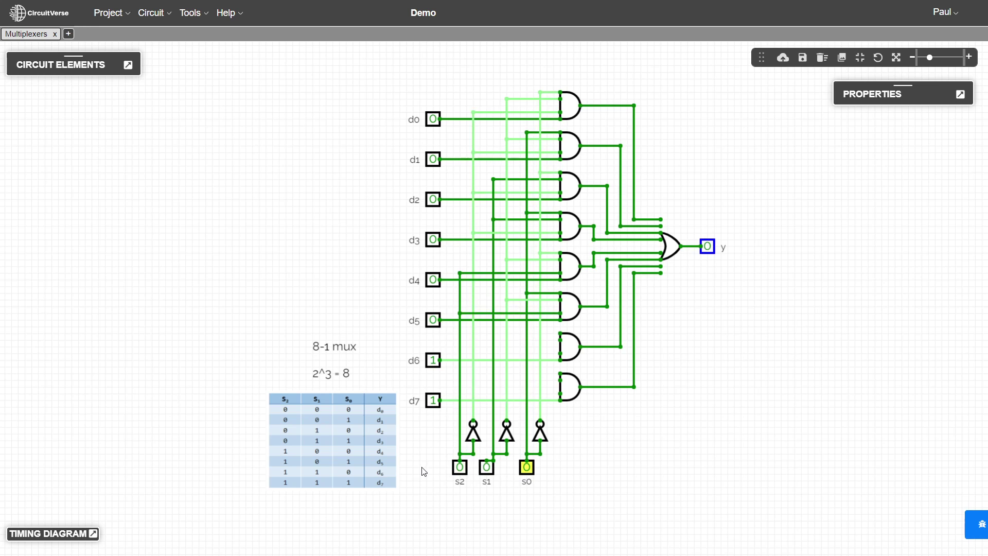
{"action": "left_click", "coordinate": [460, 467]}
{"action": "left_click", "coordinate": [487, 467]}
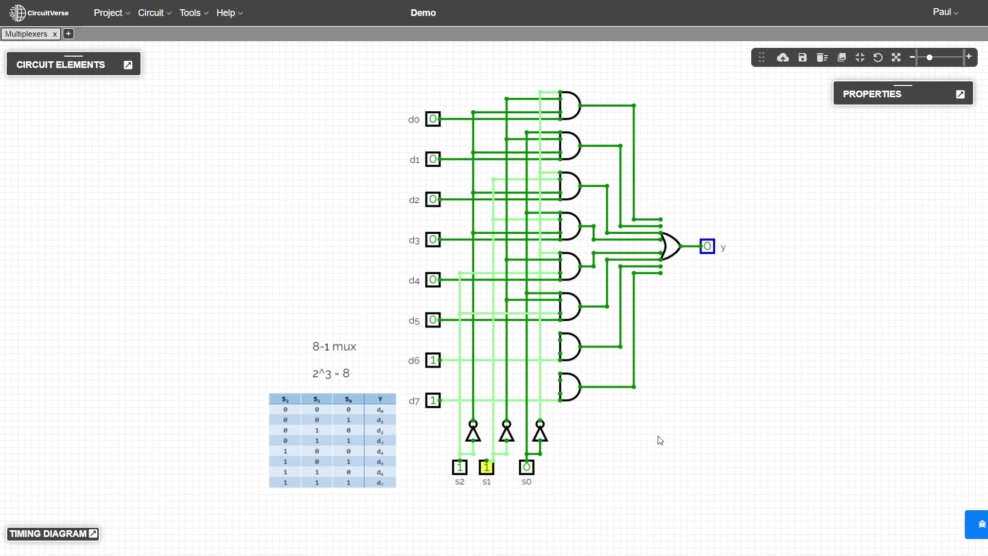
{"action": "left_click", "coordinate": [550, 335]}
{"action": "left_click_drag", "start_coordinate": [542, 336], "coordinate": [493, 341]}
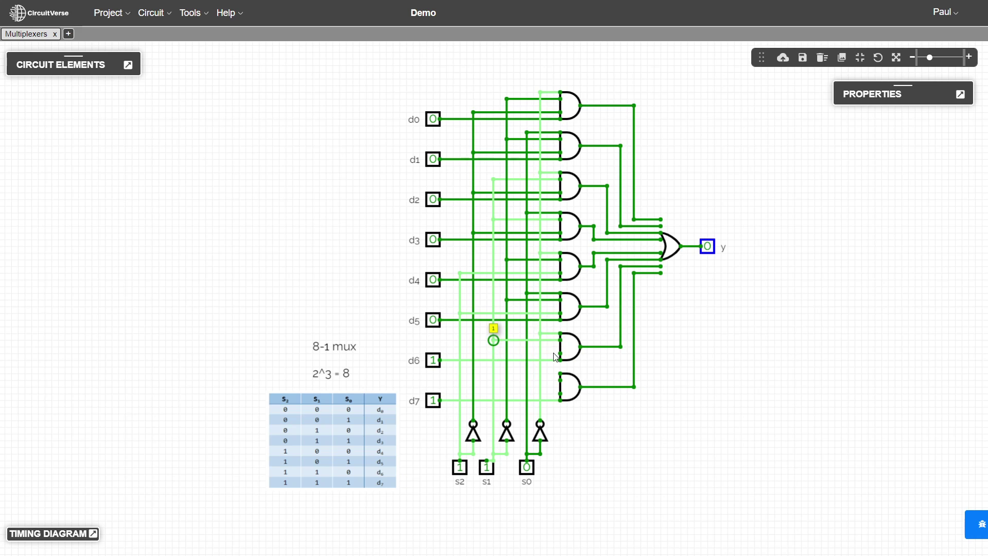
{"action": "left_click_drag", "start_coordinate": [560, 354], "coordinate": [460, 354]}
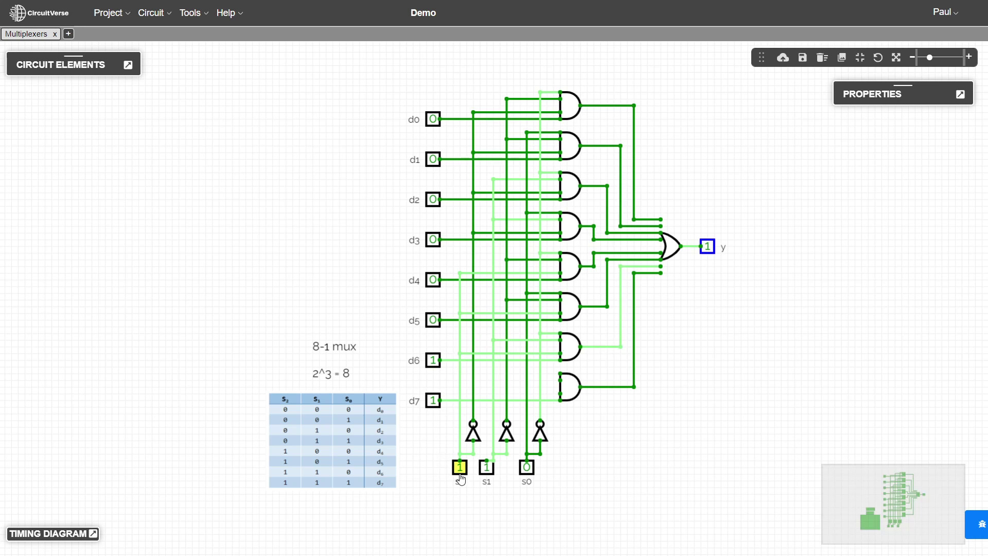
{"action": "left_click", "coordinate": [434, 360]}
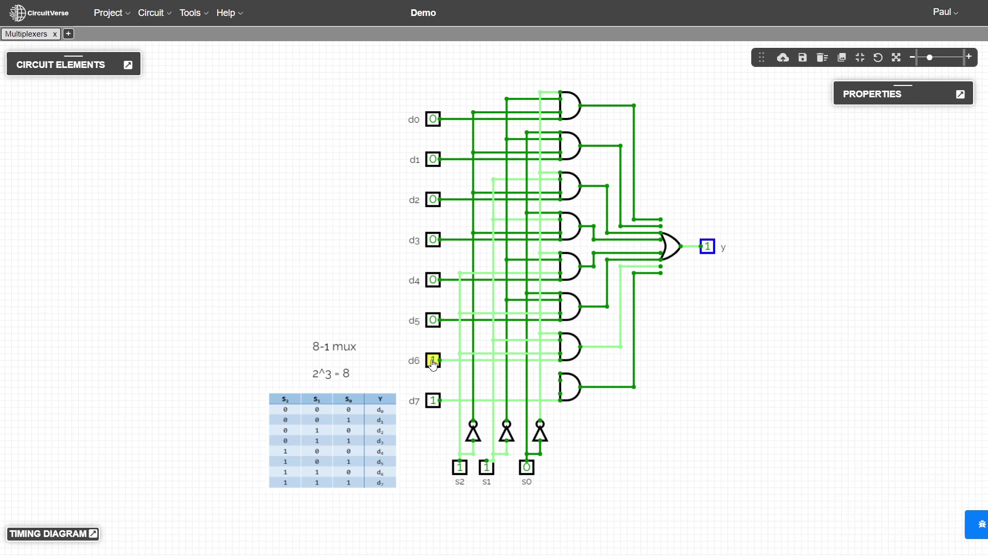
Switch d7 on, set s0 to 1, and wire the d7 AND gate's inputs to s1 and s2
{"action": "left_click", "coordinate": [434, 400]}
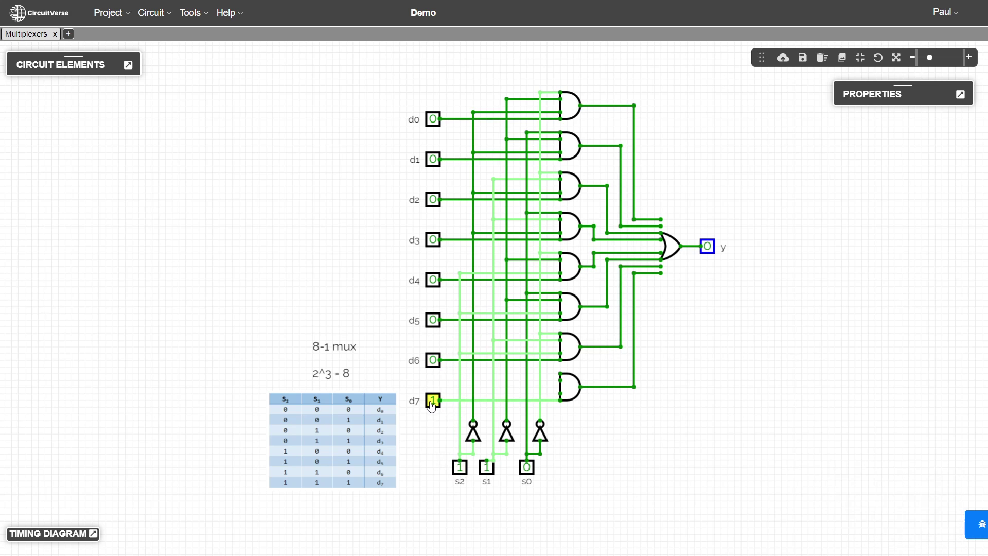
{"action": "left_click", "coordinate": [526, 467]}
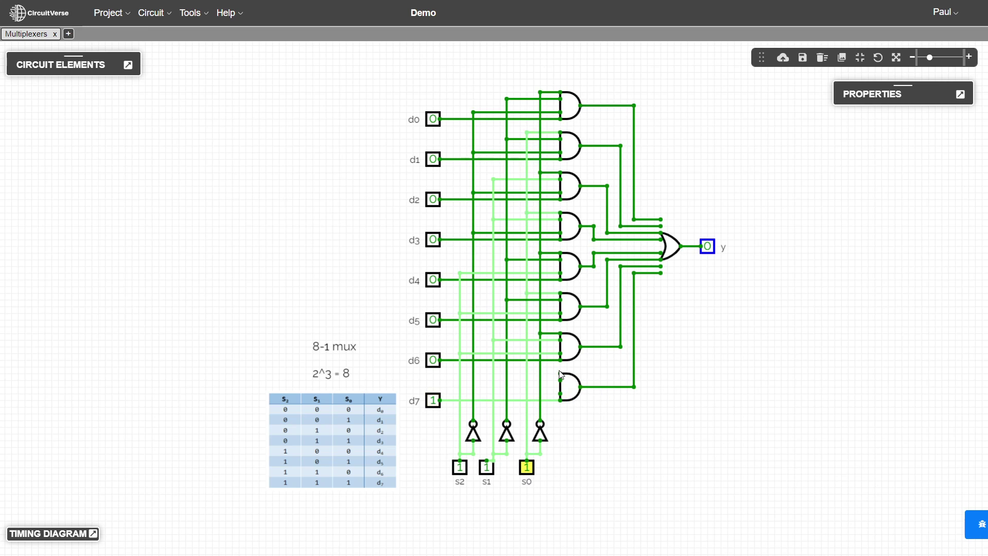
{"action": "left_click_drag", "start_coordinate": [560, 374], "coordinate": [494, 380]}
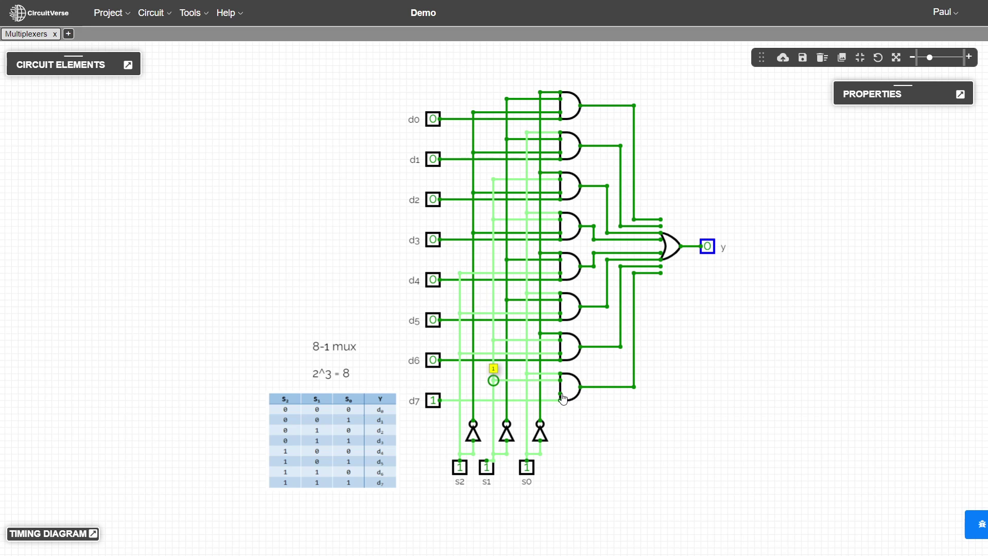
{"action": "left_click_drag", "start_coordinate": [561, 395], "coordinate": [460, 394]}
{"action": "left_click", "coordinate": [642, 450]}
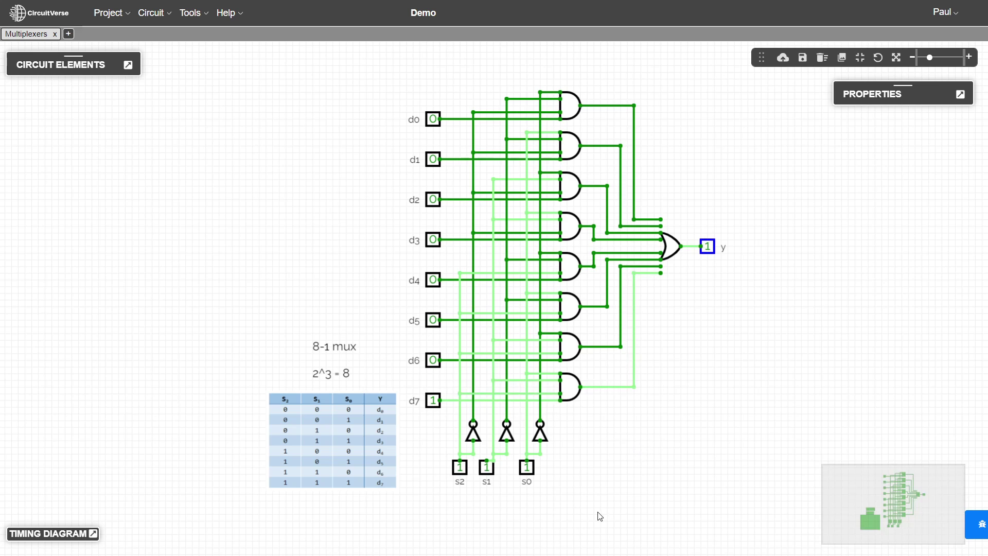
Toggle d7 to test y, ending off, and reset s2, s1 and s0 to 0
{"action": "left_click", "coordinate": [430, 403]}
{"action": "left_click", "coordinate": [432, 404]}
{"action": "left_click", "coordinate": [432, 403]}
{"action": "left_click", "coordinate": [461, 470]}
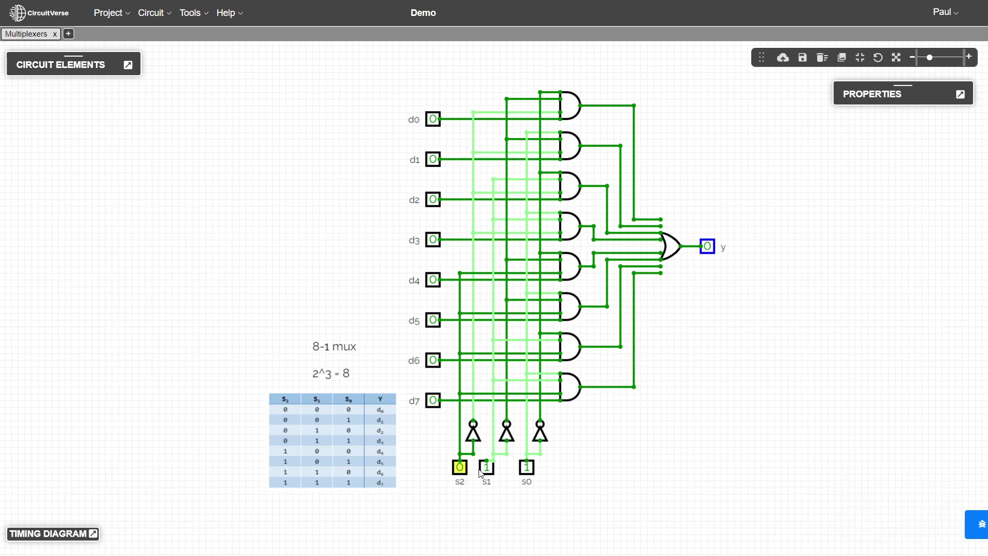
{"action": "left_click", "coordinate": [487, 468]}
{"action": "left_click", "coordinate": [526, 468]}
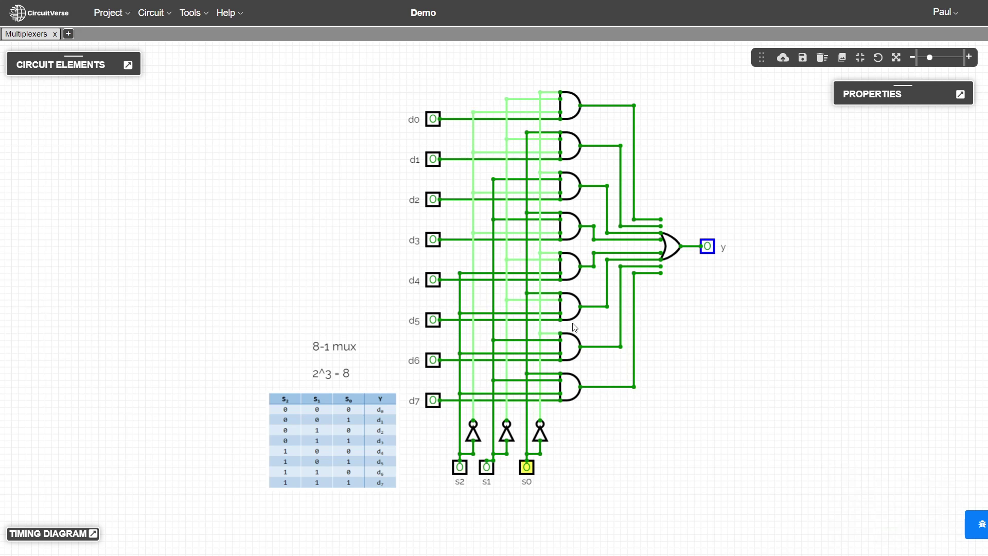
Switch d3 on and set s0 and s1 to 1 so y reads 1
{"action": "left_click", "coordinate": [431, 241]}
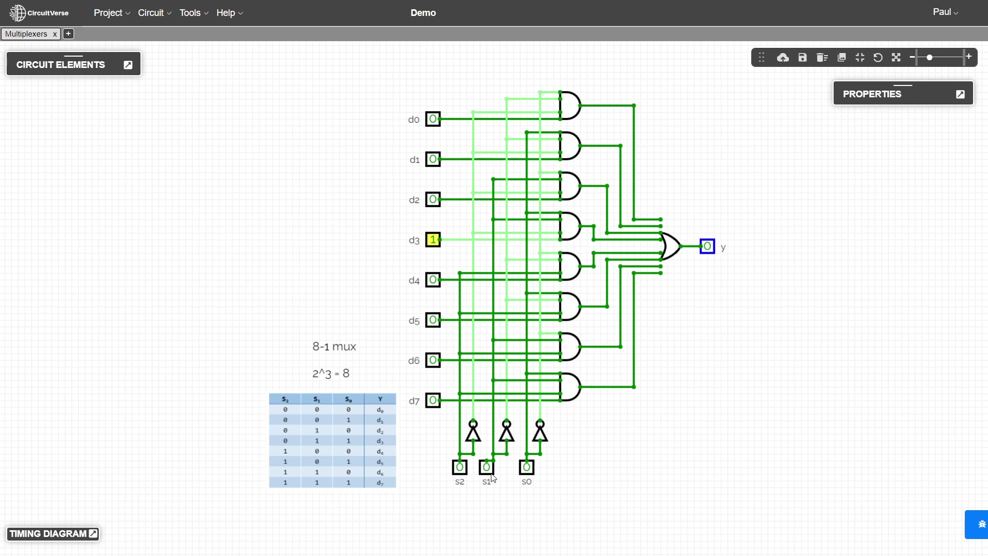
{"action": "left_click", "coordinate": [527, 468]}
{"action": "left_click", "coordinate": [487, 468]}
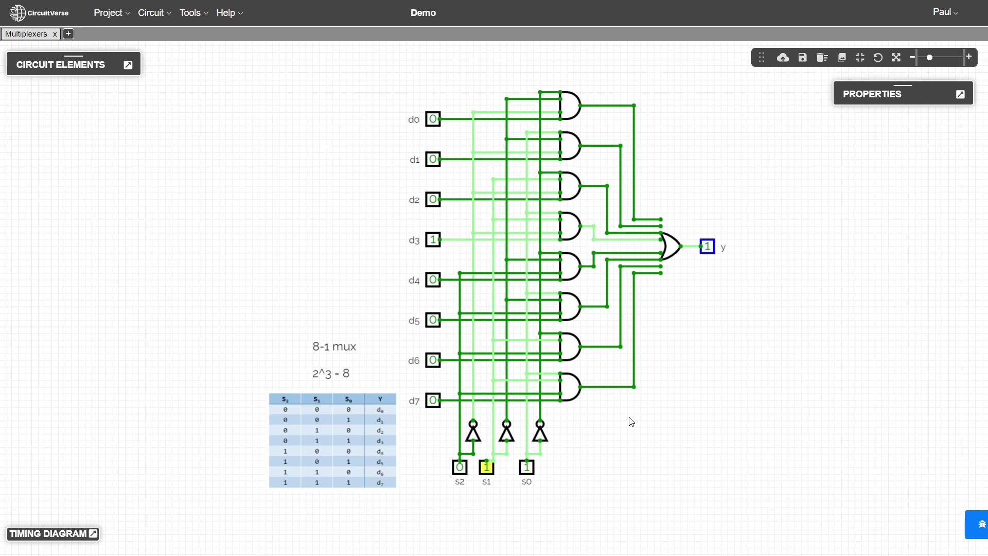